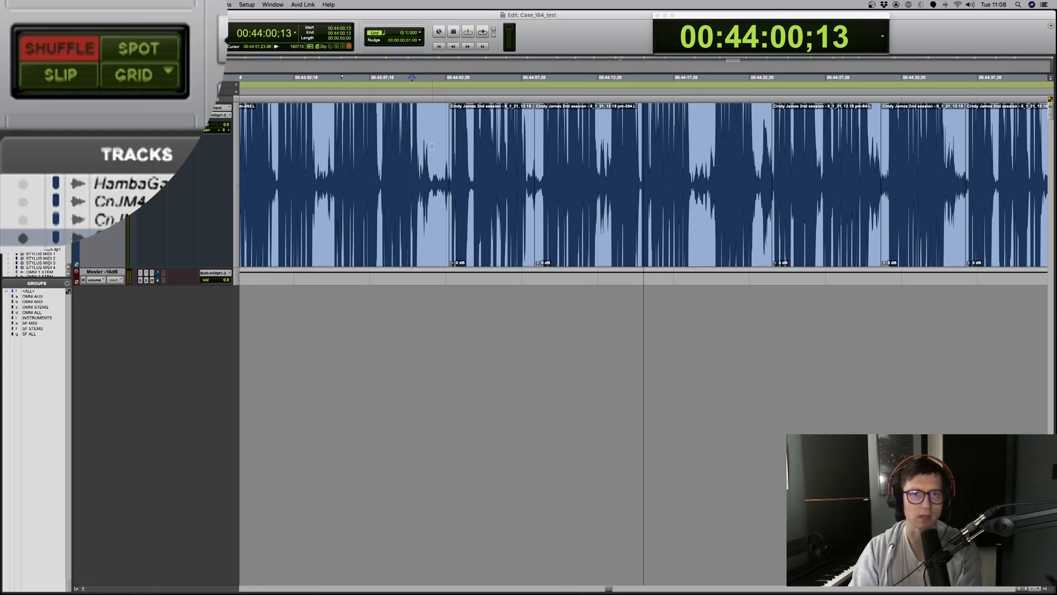
Try deleting the short gap from 00:44:01;22 to 00:44:02;09 in Shuffle mode, and undo the deletion
{"action": "left_click_drag", "start_coordinate": [432, 145], "coordinate": [440, 146]}
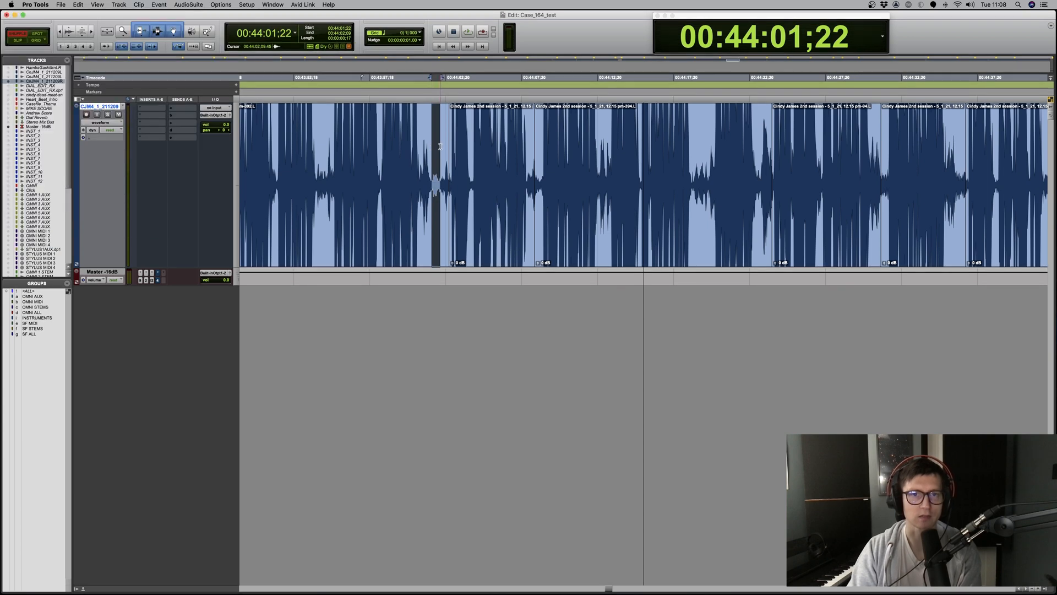
{"action": "key", "text": "BackSpace"}
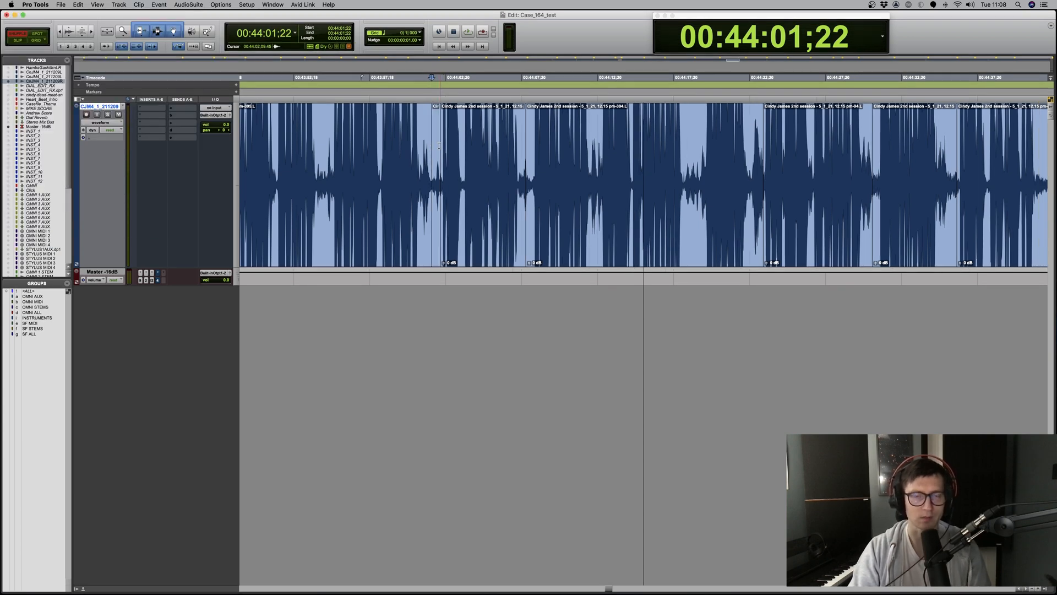
{"action": "key", "text": "super+z"}
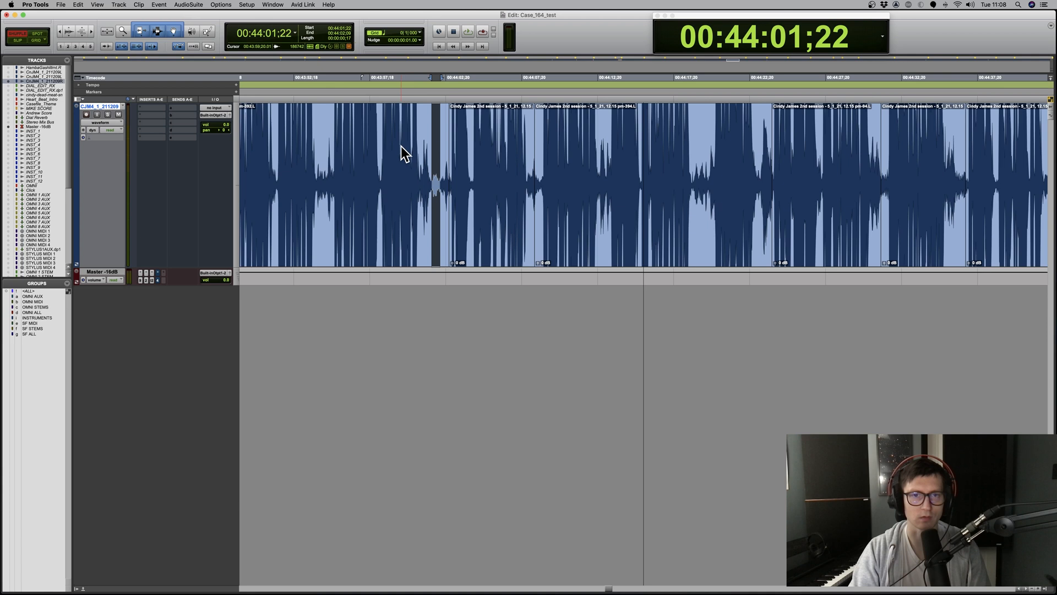
Change the edit mode to Slip and split the dialogue clip at 00:43:54;16
{"action": "key", "text": "F2"}
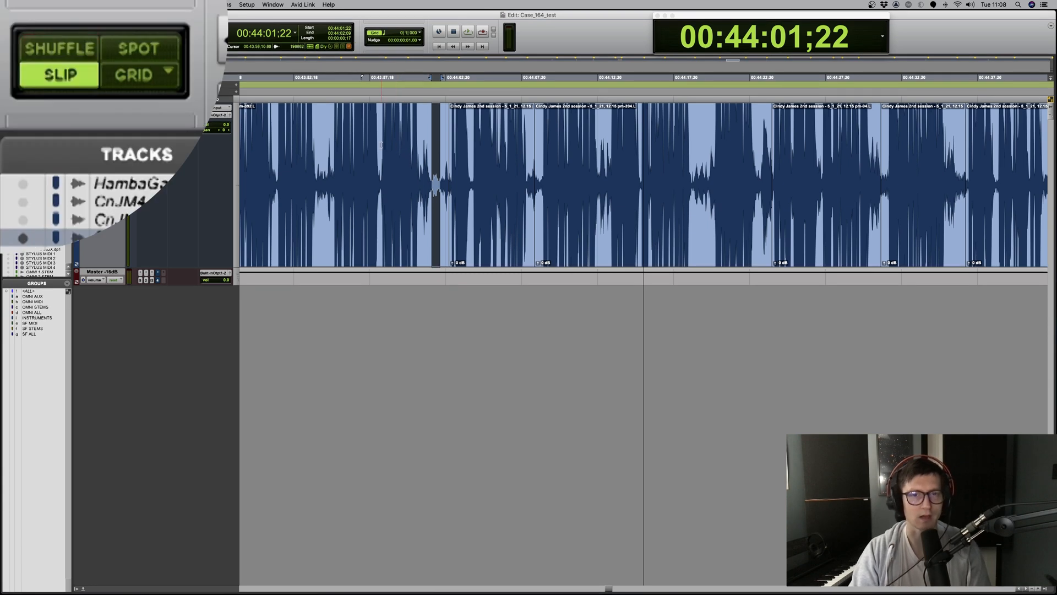
{"action": "left_click", "coordinate": [380, 145]}
{"action": "left_click", "coordinate": [323, 147]}
{"action": "key", "text": "b"}
Try shifting the clip that starts at 00:43:54;16, undo the move, and return to Shuffle mode
{"action": "mouse_move", "coordinate": [384, 214]}
{"action": "left_mouse_down"}
{"action": "mouse_move", "coordinate": [408, 218]}
{"action": "mouse_move", "coordinate": [384, 219]}
{"action": "left_mouse_up"}
{"action": "key", "text": "super+z"}
{"action": "key", "text": "super+z"}
{"action": "key", "text": "F1"}
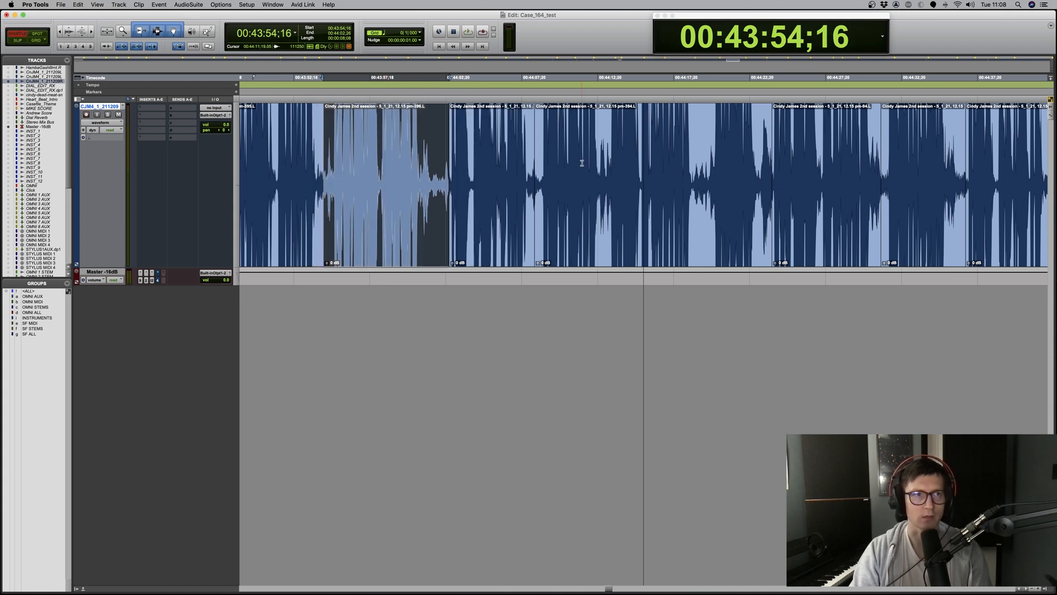
Play back the dialogue from 00:43:58;10 to judge the pause before the following clip
{"action": "left_click", "coordinate": [398, 141]}
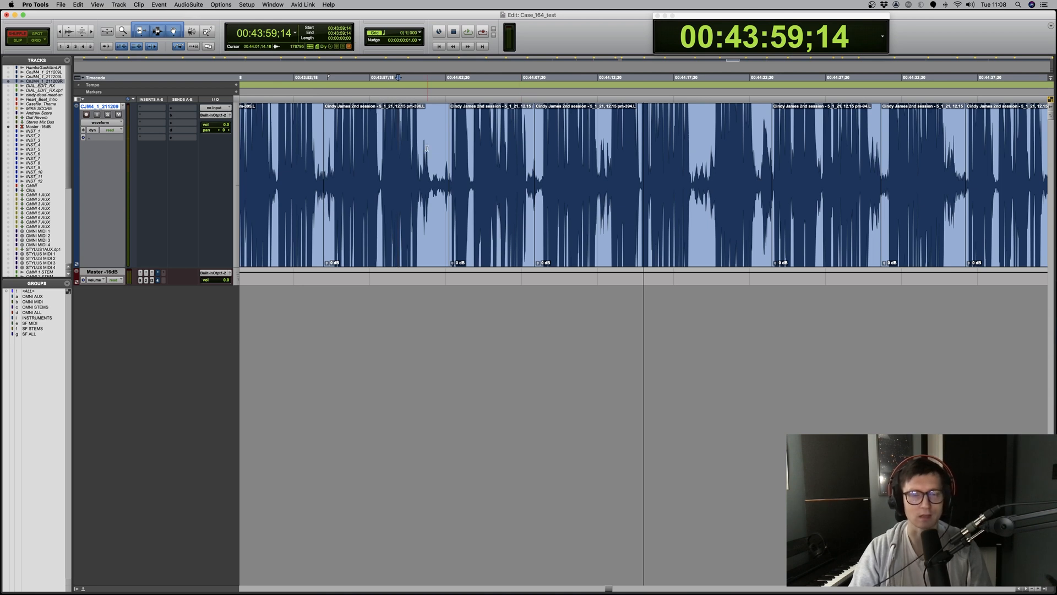
{"action": "left_click", "coordinate": [380, 131]}
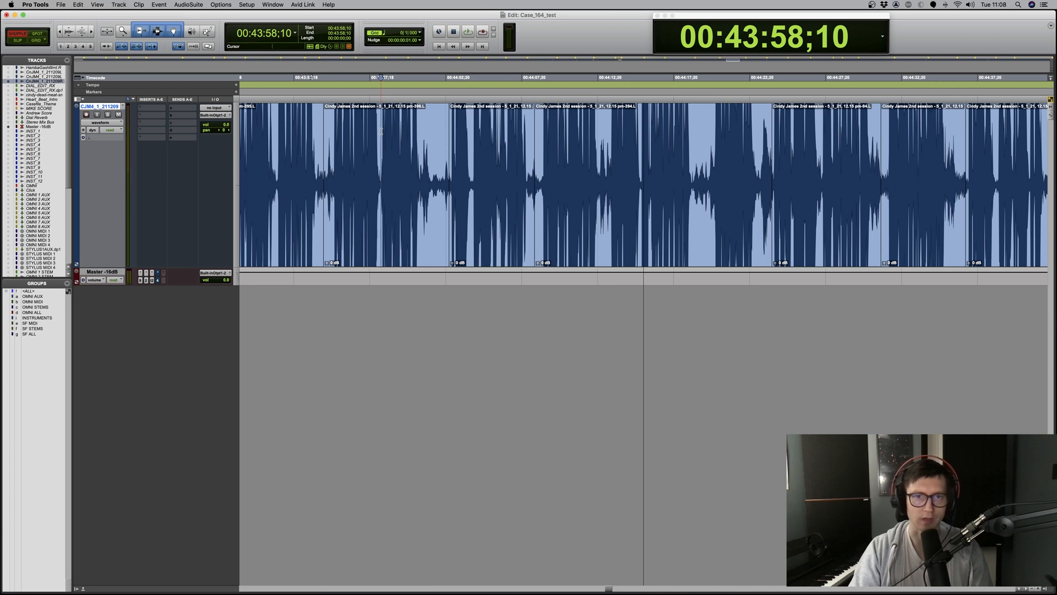
{"action": "key", "text": "space"}
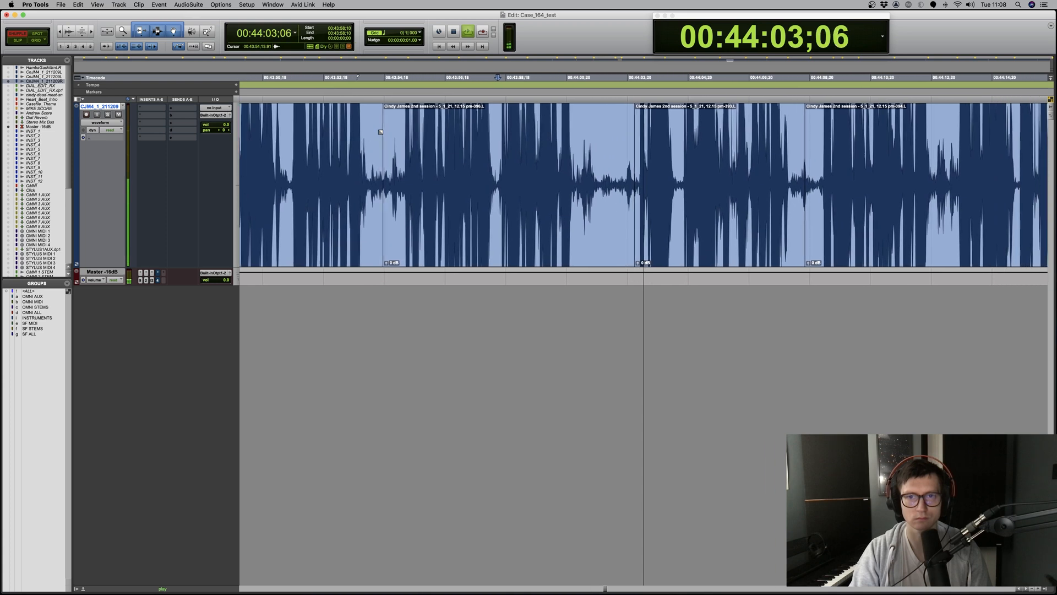
{"action": "key", "text": "space"}
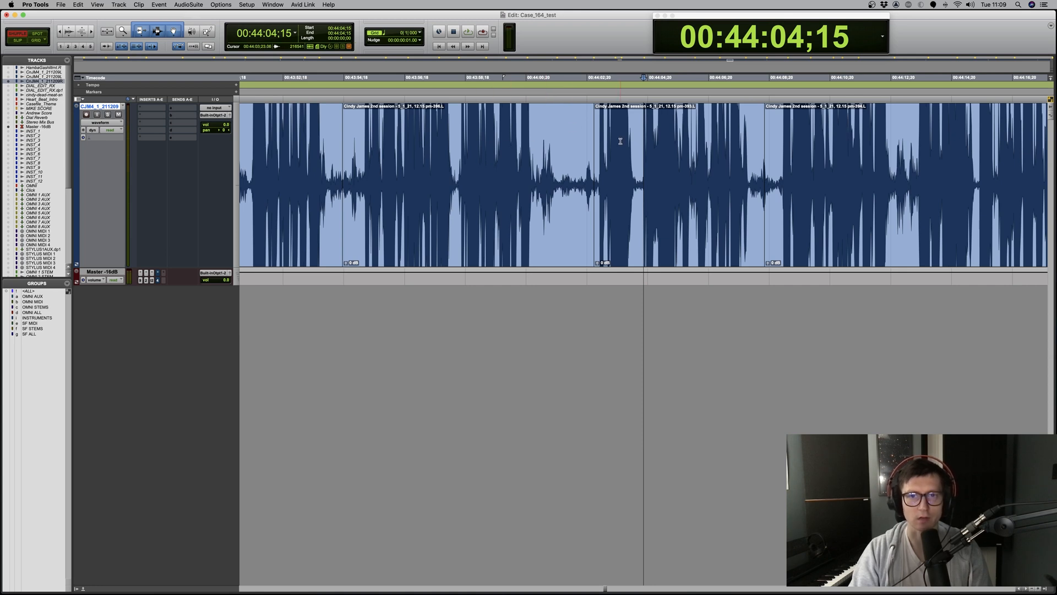
Audition the pause from about 00:43:59 and delete the passage from 00:44:02;16 to 00:44:03;00 in Shuffle mode
{"action": "left_click", "coordinate": [486, 126]}
{"action": "key", "text": "space"}
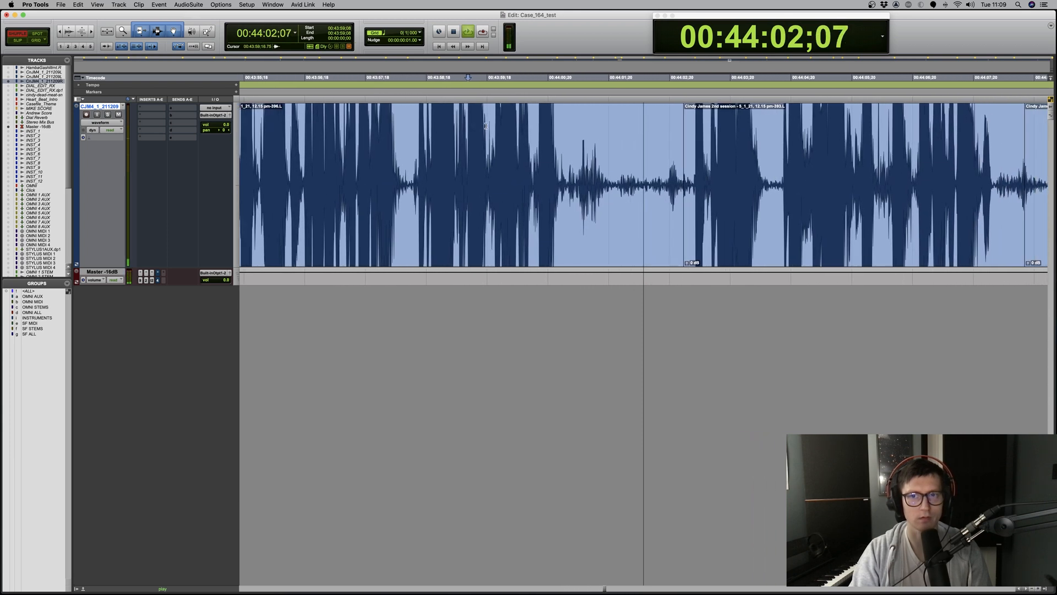
{"action": "key", "text": "space"}
{"action": "left_click_drag", "start_coordinate": [617, 163], "coordinate": [645, 163]}
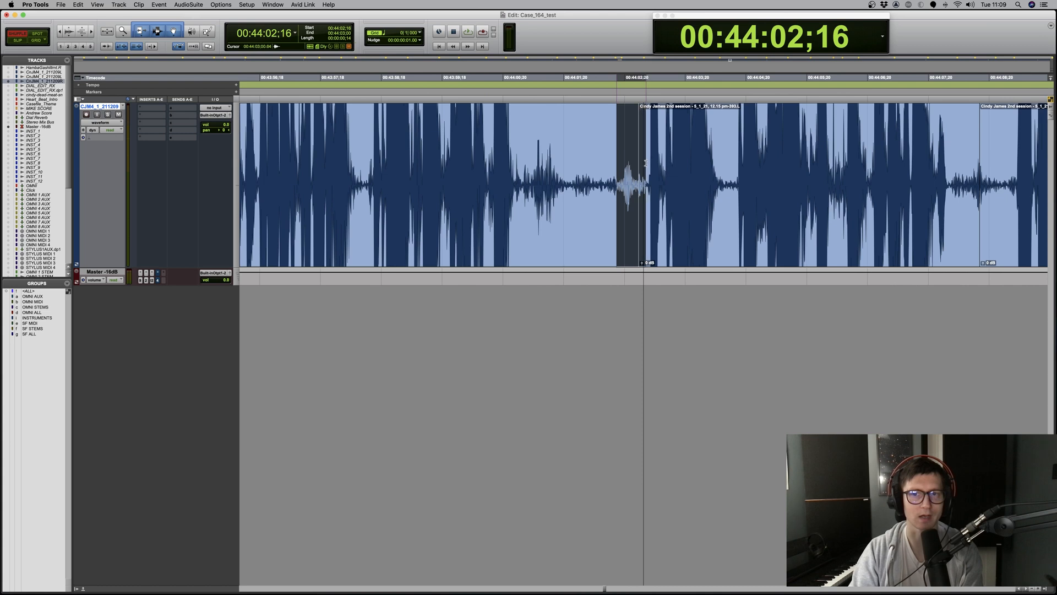
Play back the edited dialogue from 00:43:59;20 through the following clips
{"action": "left_click", "coordinate": [446, 140]}
{"action": "key", "text": "space"}
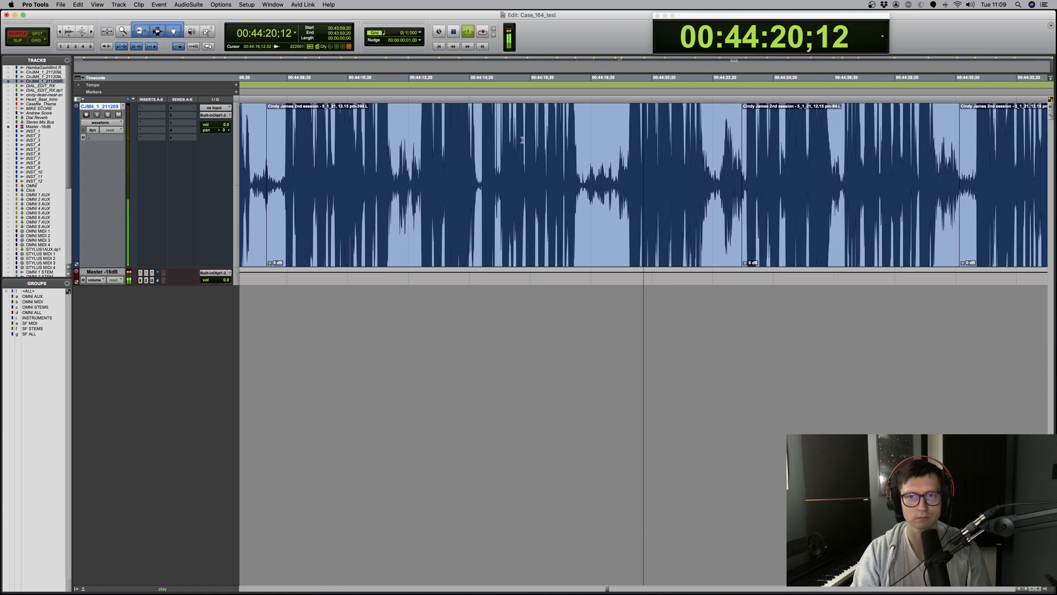
{"action": "key", "text": "super+bracketleft"}
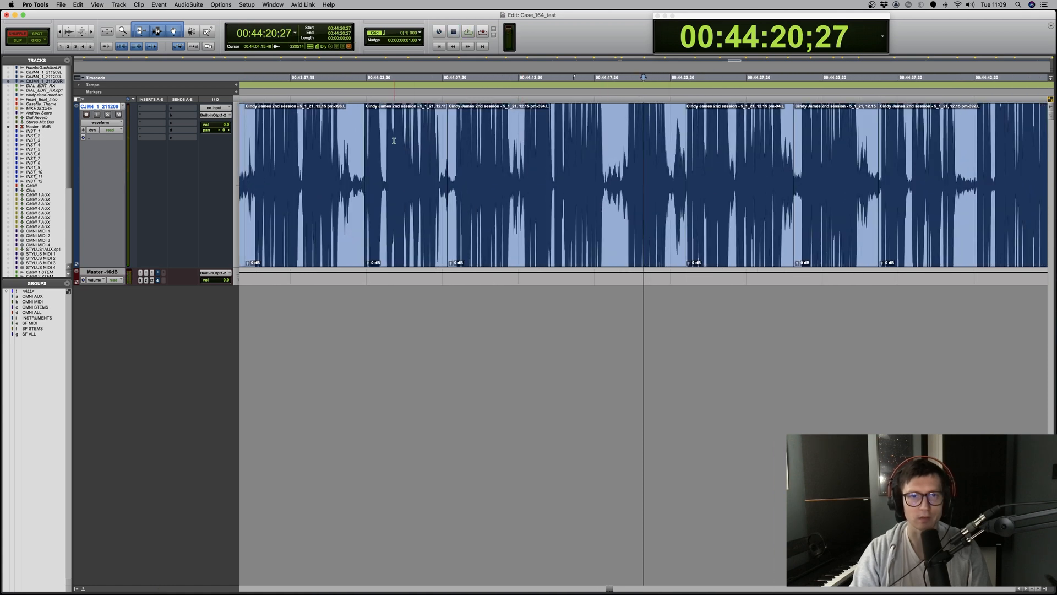
Delete the short breath across the clip boundary starting at 00:44:07;25, letting the following clips close up
{"action": "scroll", "coordinate": [417, 142], "scroll_direction": "left", "scroll_amount": 2}
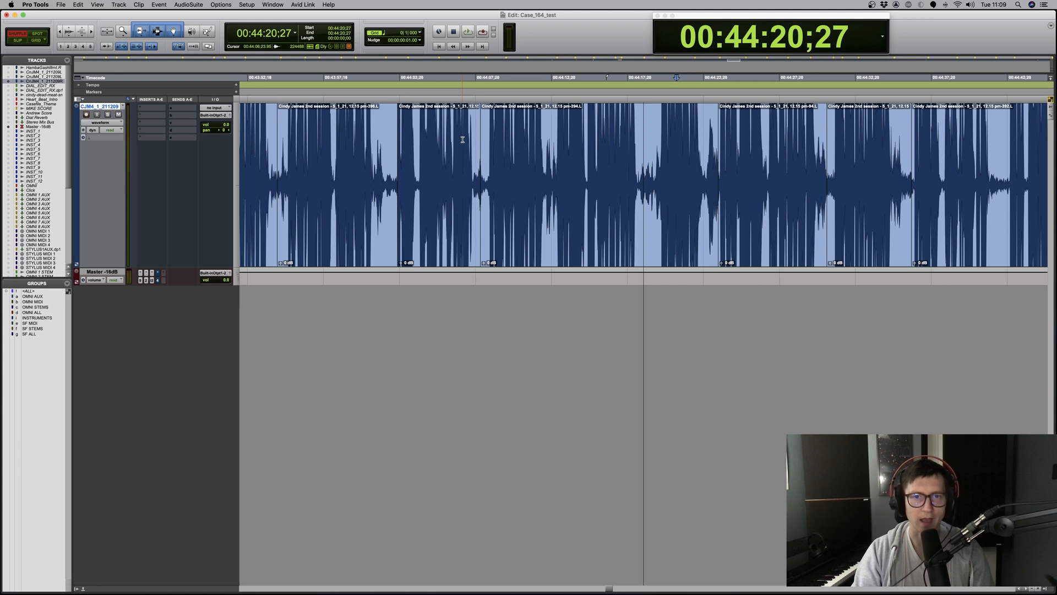
{"action": "scroll", "coordinate": [463, 140], "scroll_direction": "left", "scroll_amount": 1}
{"action": "key", "text": "alt+Tab"}
{"action": "key", "text": "t"}
{"action": "key", "text": "t"}
{"action": "key", "text": "t"}
{"action": "key", "text": "r"}
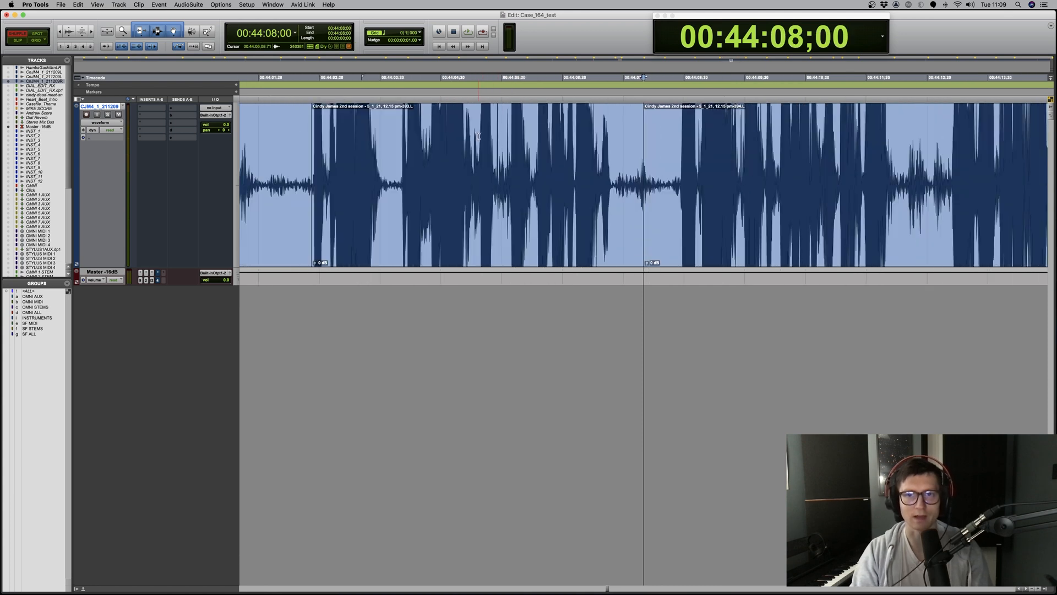
{"action": "left_click", "coordinate": [637, 153]}
{"action": "left_click_drag", "start_coordinate": [638, 154], "coordinate": [654, 154]}
{"action": "key", "text": "BackSpace"}
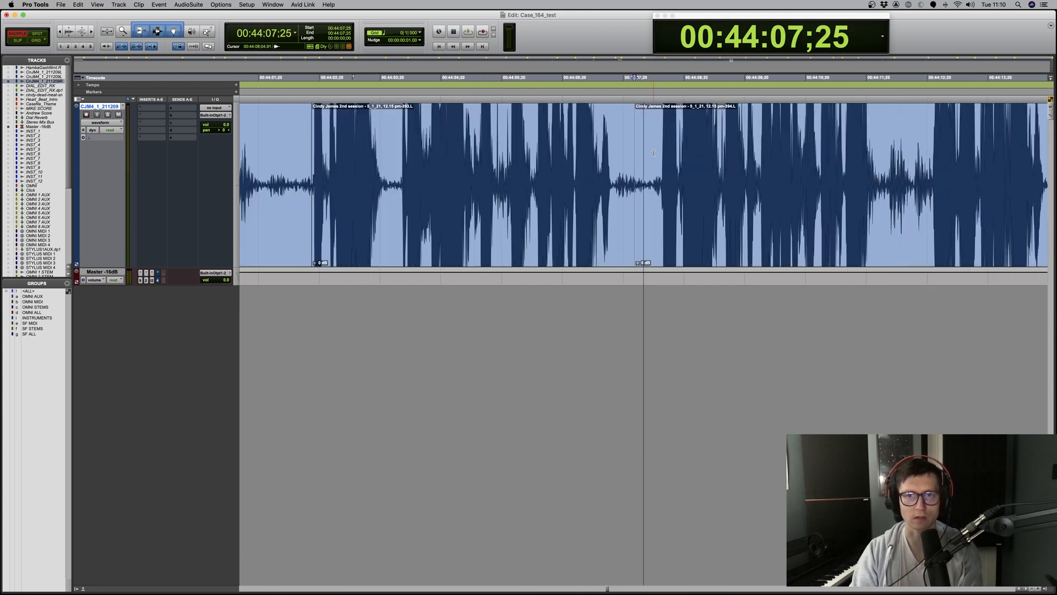
Shorten the pauses at about 00:44:12 and 00:44:17;19 by deleting their excess audio in Shuffle mode
{"action": "left_click_drag", "start_coordinate": [885, 153], "coordinate": [966, 149]}
{"action": "key", "text": "BackSpace"}
{"action": "key", "text": "r"}
{"action": "key", "text": "BackSpace"}
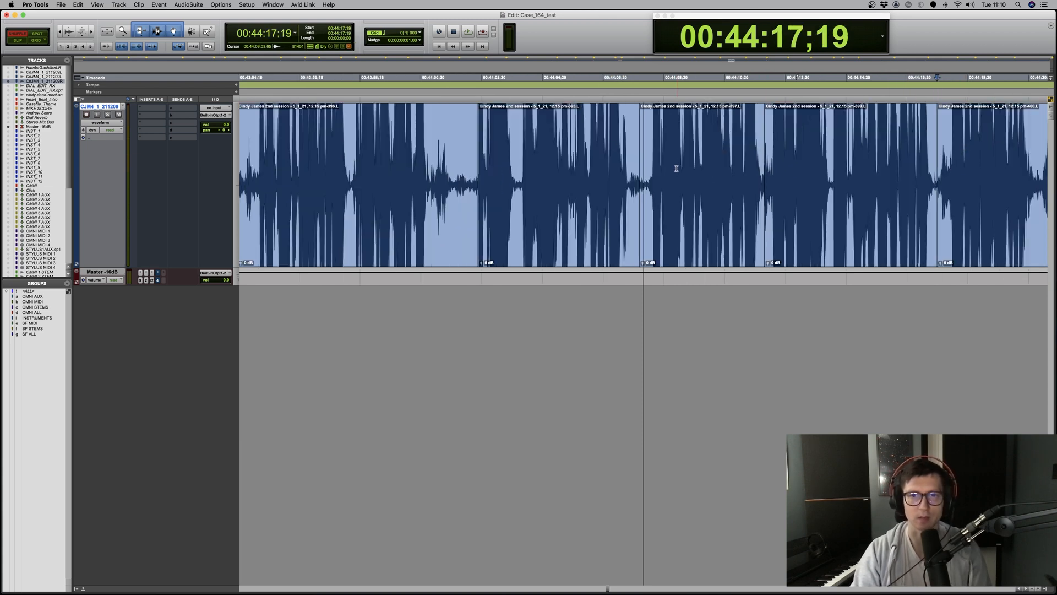
Play back the tightened dialogue from 00:44:02;18, switch to Slip mode, and split the clip at 00:44:23;05
{"action": "left_click", "coordinate": [452, 134]}
{"action": "key", "text": "space"}
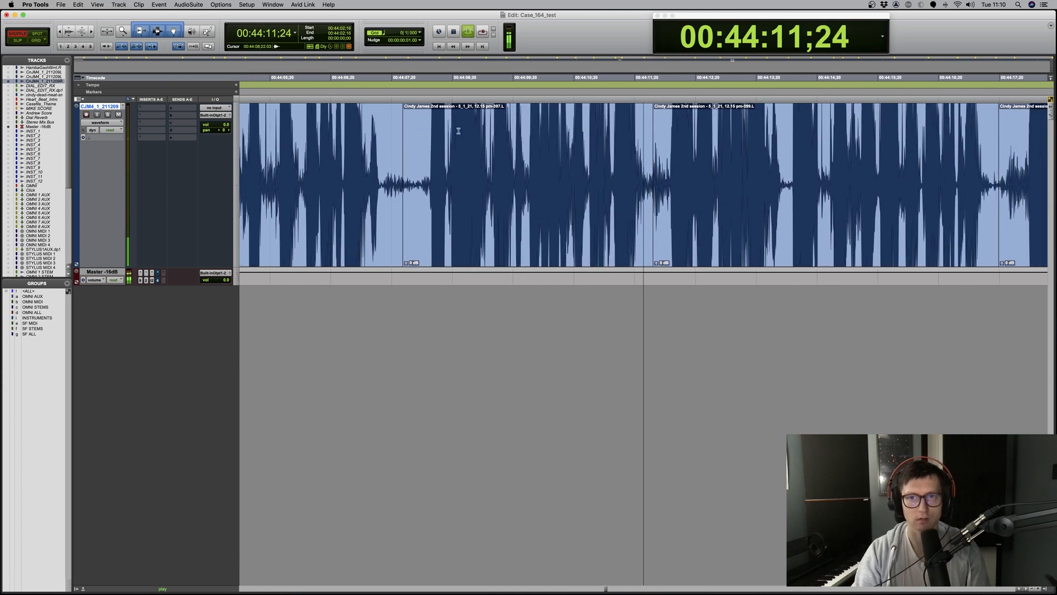
{"action": "key", "text": "r"}
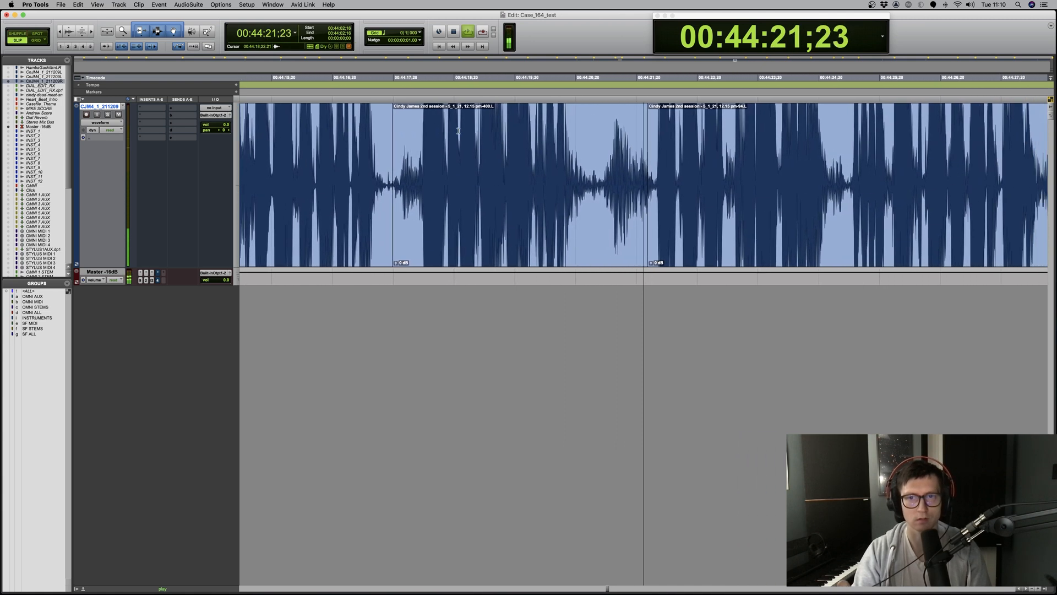
{"action": "key", "text": "super+e"}
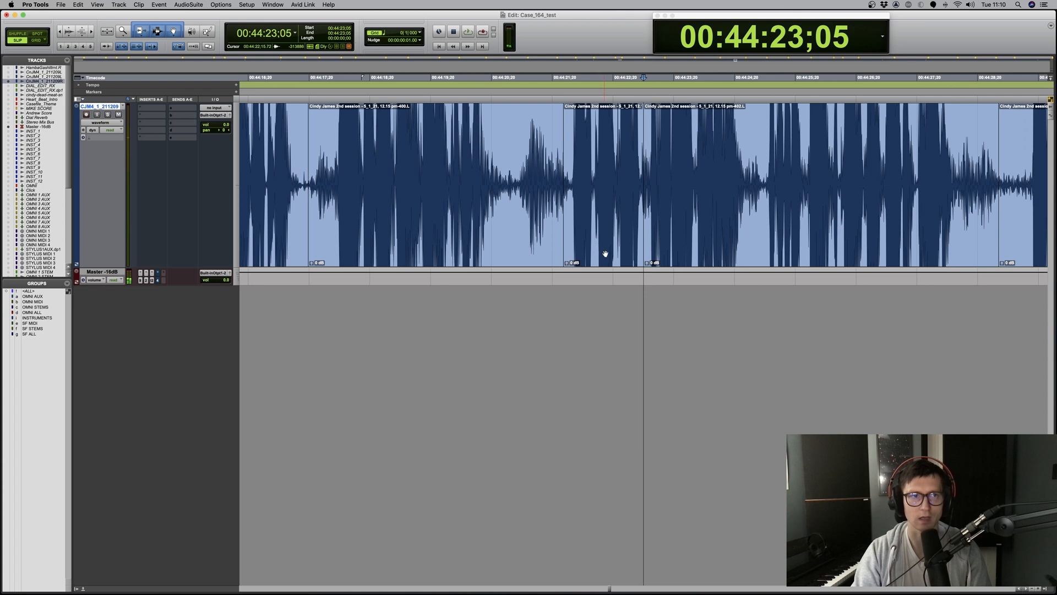
Select the two clips on either side of the 00:44:23;05 cut and move them together to start at 00:44:22;04
{"action": "left_click", "coordinate": [604, 252]}
{"action": "key", "text": "KP_Add"}
{"action": "left_click", "coordinate": [497, 139]}
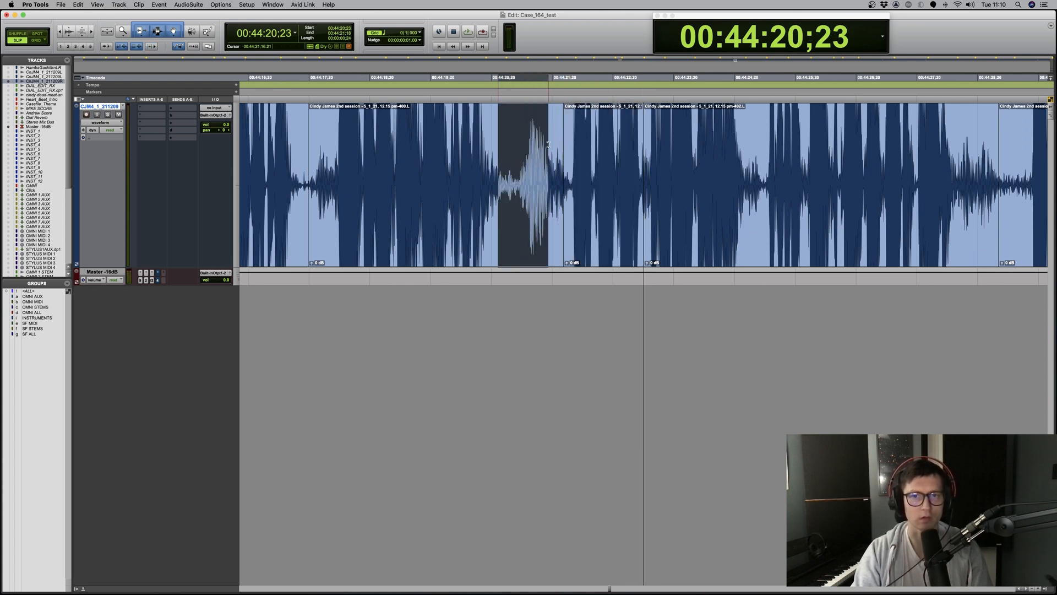
{"action": "left_click", "coordinate": [599, 231]}
{"action": "left_click", "coordinate": [710, 250], "text": "shift"}
{"action": "left_click_drag", "start_coordinate": [595, 240], "coordinate": [608, 239]}
{"action": "key", "text": "r"}
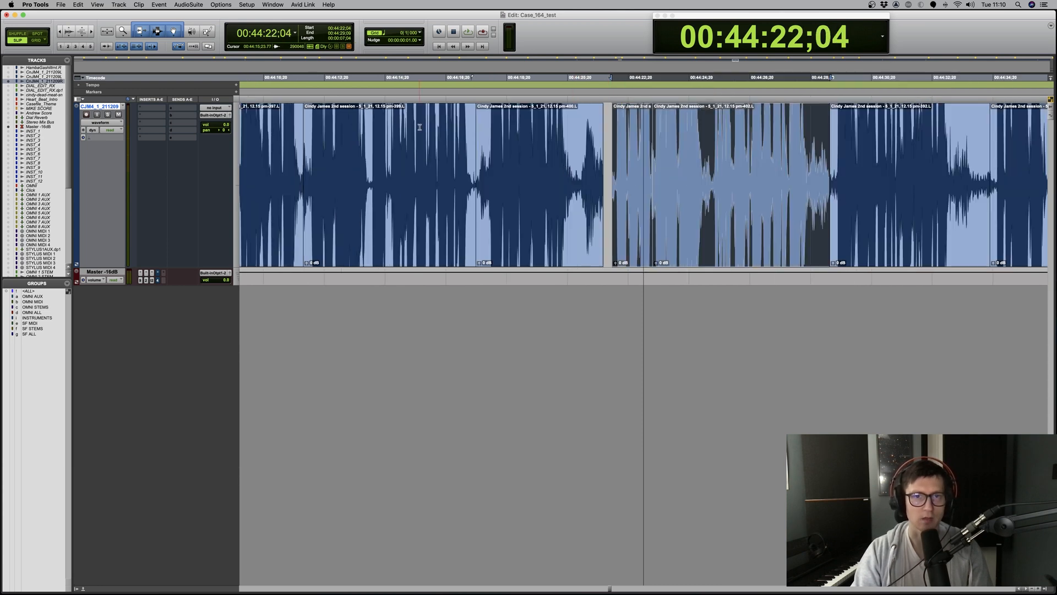
Audition the lengthened pause from 00:44:18;03 and change the edit mode to Shuffle
{"action": "scroll", "coordinate": [272, 168], "scroll_direction": "left", "scroll_amount": 3}
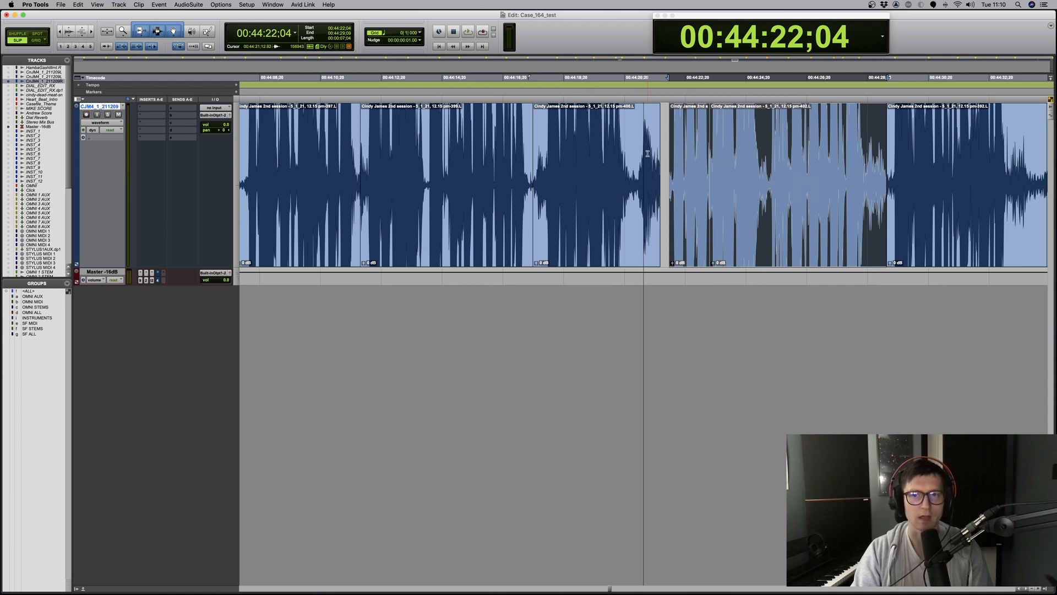
{"action": "left_click", "coordinate": [545, 129]}
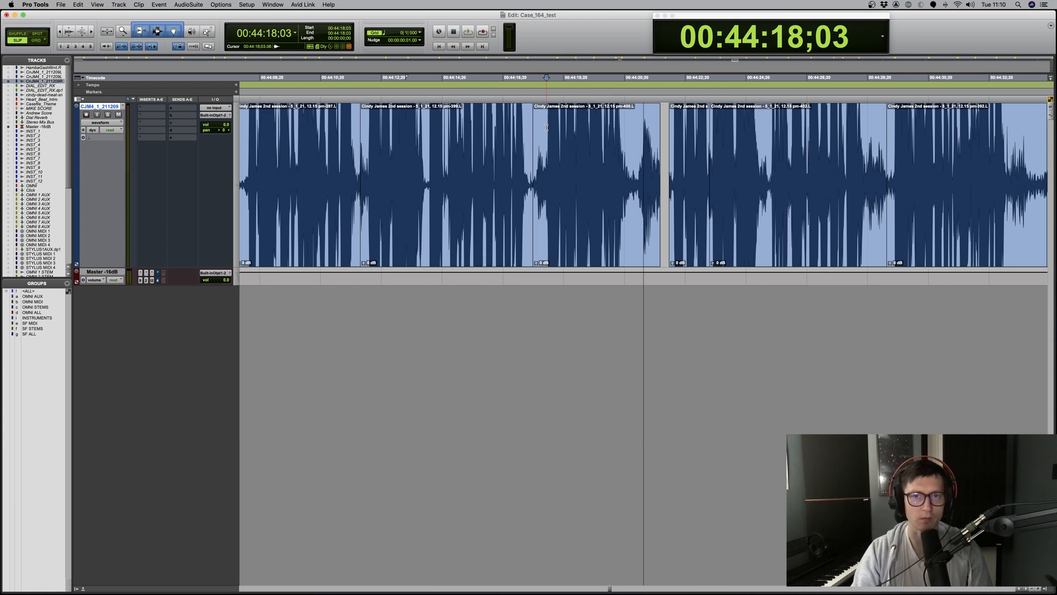
{"action": "key", "text": "t"}
{"action": "key", "text": "space"}
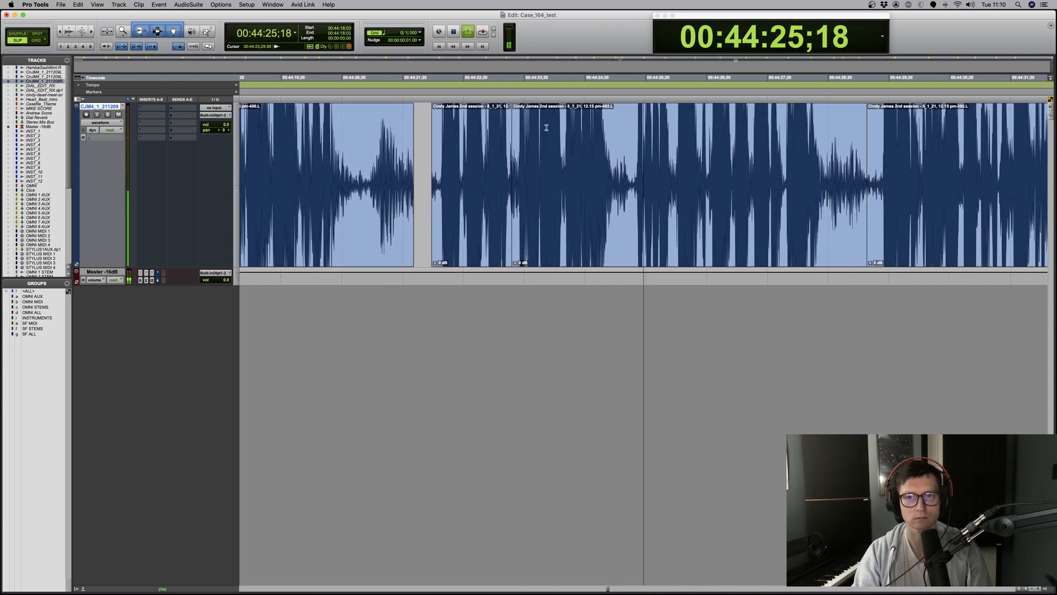
{"action": "key", "text": "F1"}
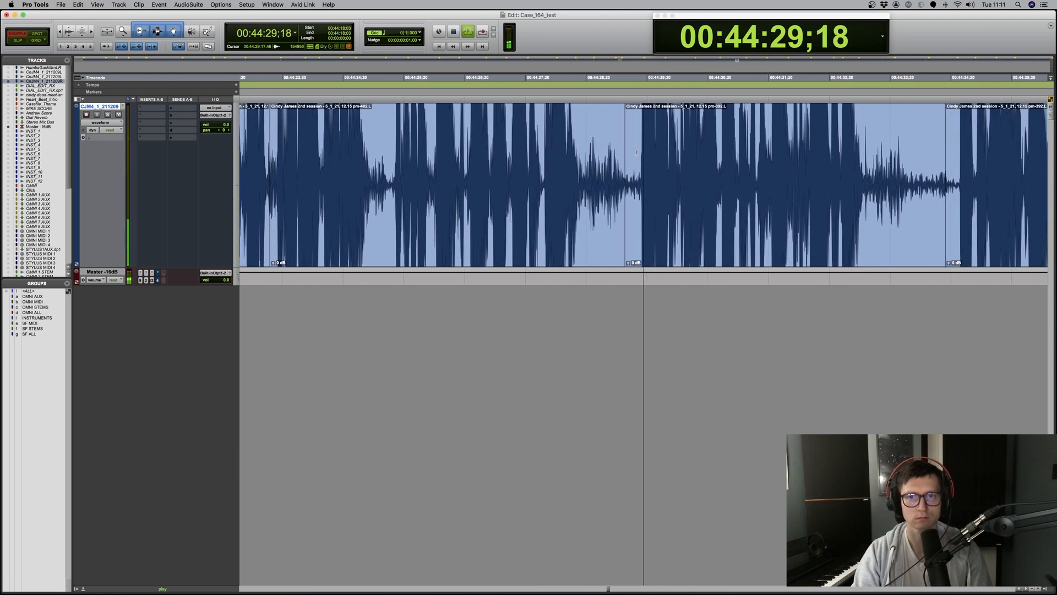
{"action": "key", "text": "space"}
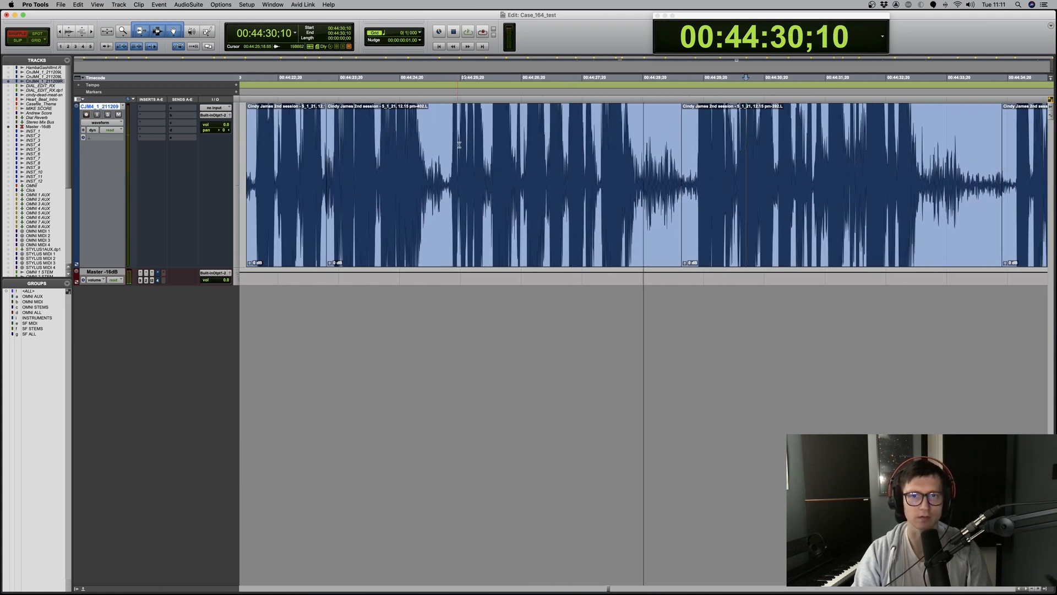
Try deleting the breath from 00:44:28;27 to 00:44:29;10, play it back from 00:44:25;21, and undo the deletion
{"action": "left_click", "coordinate": [657, 152]}
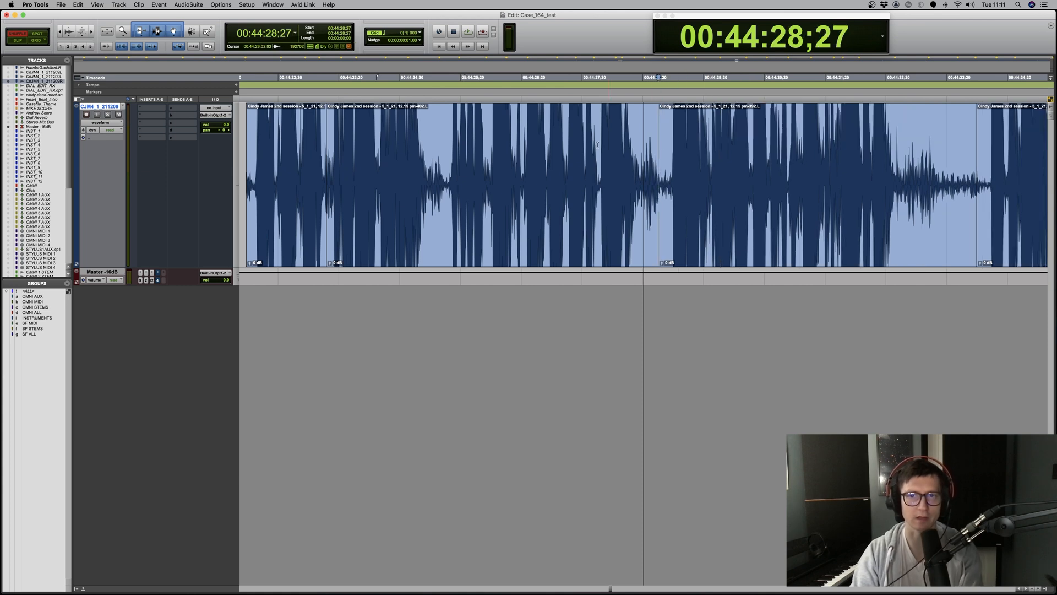
{"action": "left_click", "coordinate": [459, 133]}
{"action": "key", "text": "space"}
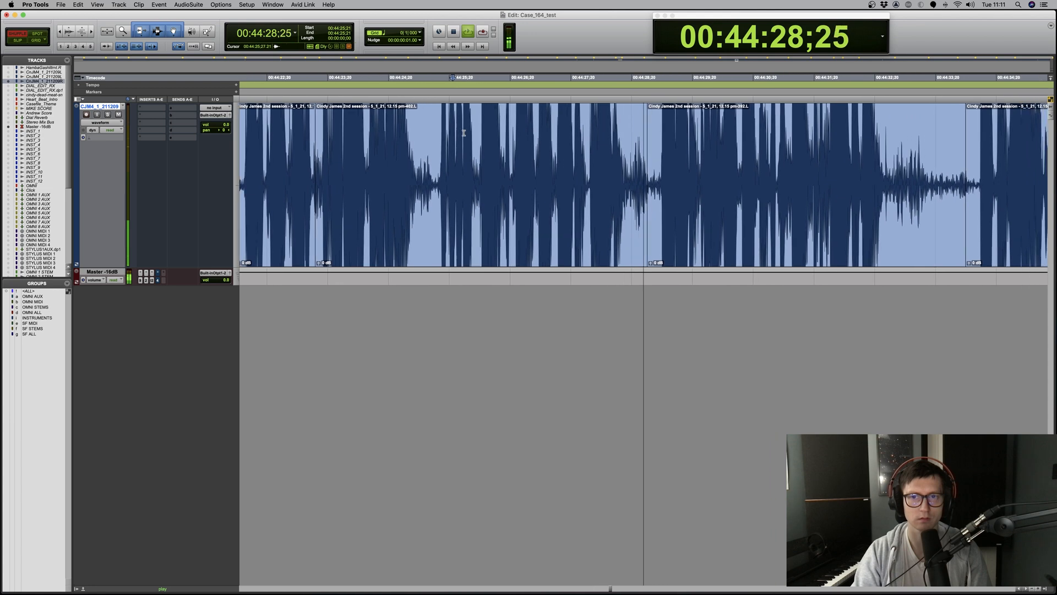
{"action": "key", "text": "space"}
{"action": "key", "text": "super+z"}
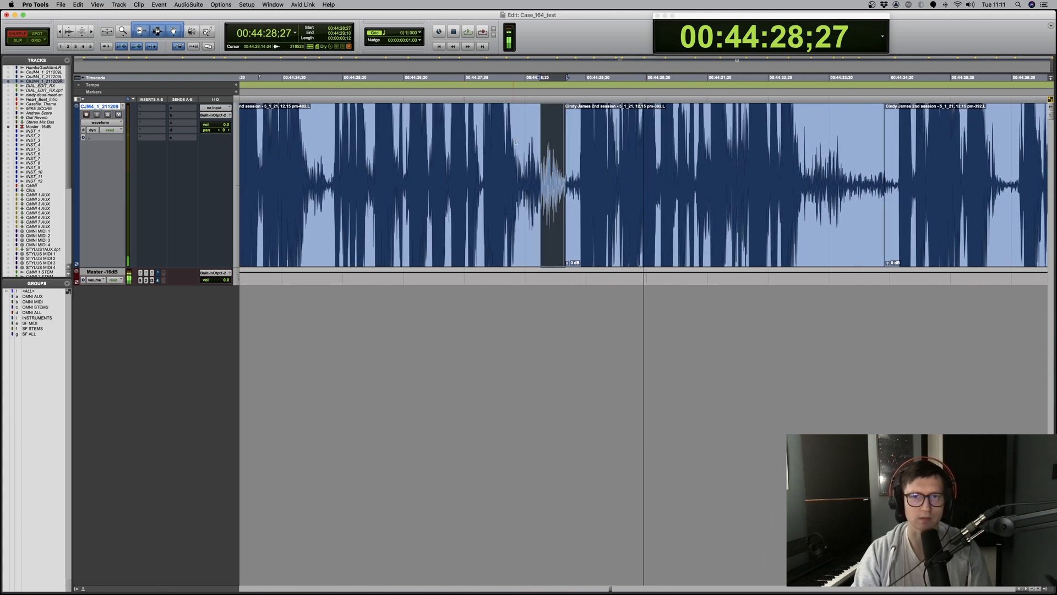
Delete a shorter piece of the pause just before 00:44:29;10 and audition the edit from 00:44:27;22
{"action": "left_click", "coordinate": [553, 143]}
{"action": "left_click", "coordinate": [469, 135]}
{"action": "key", "text": "space"}
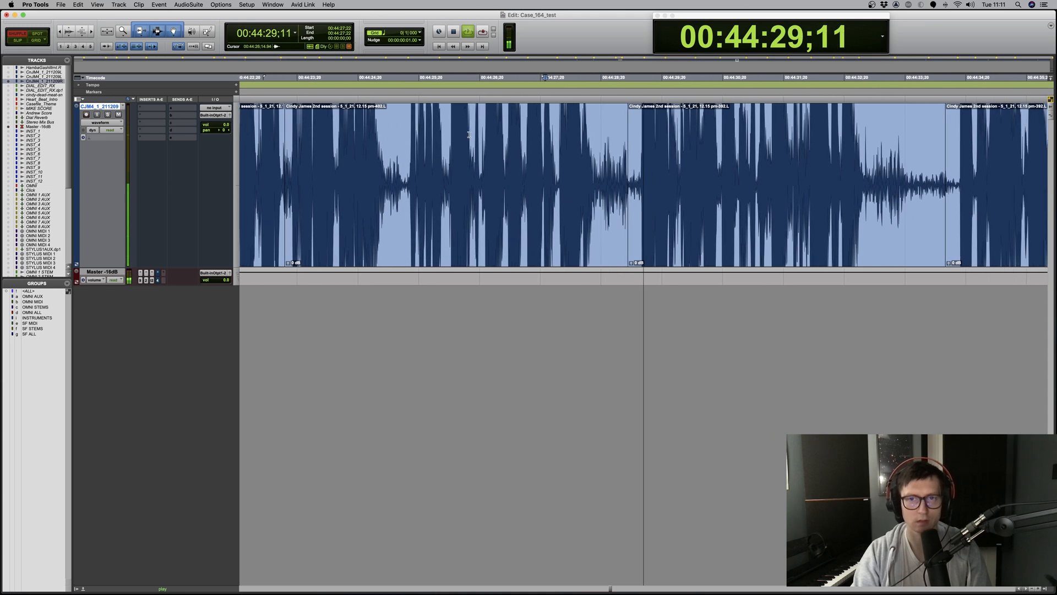
{"action": "key", "text": "r"}
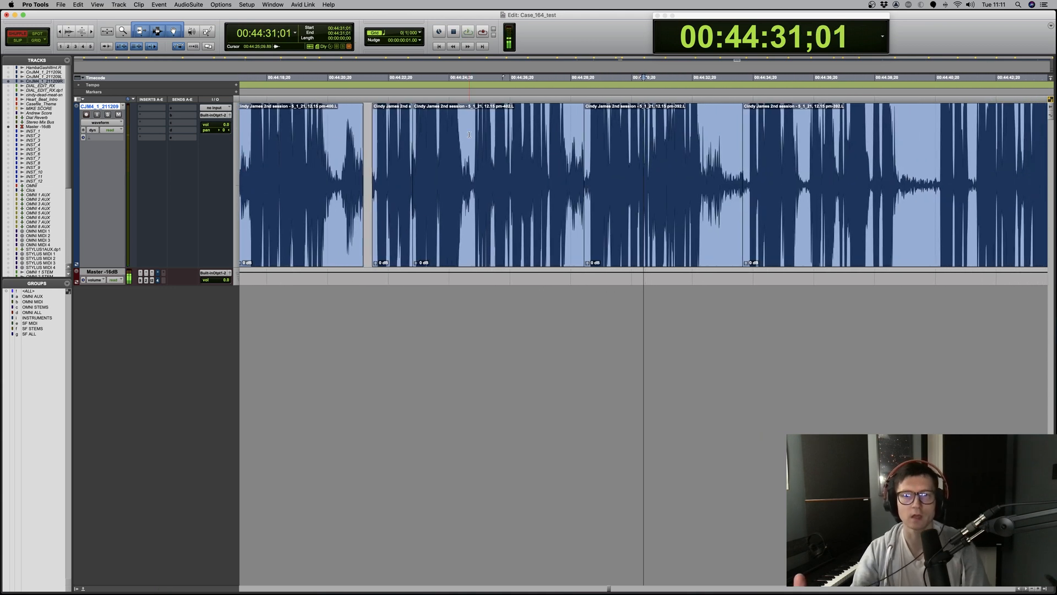
{"action": "key", "text": "r"}
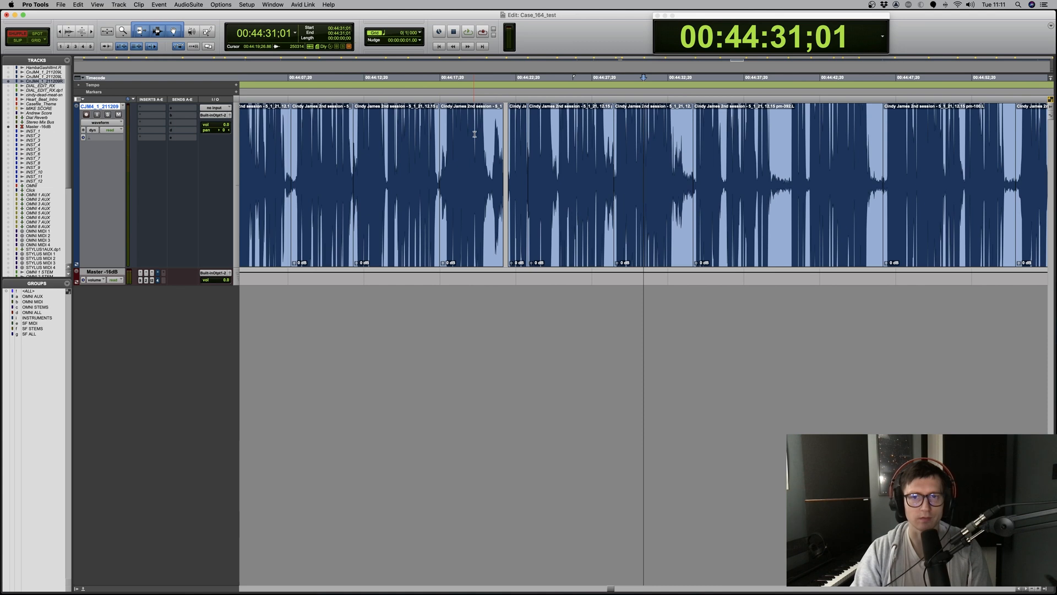